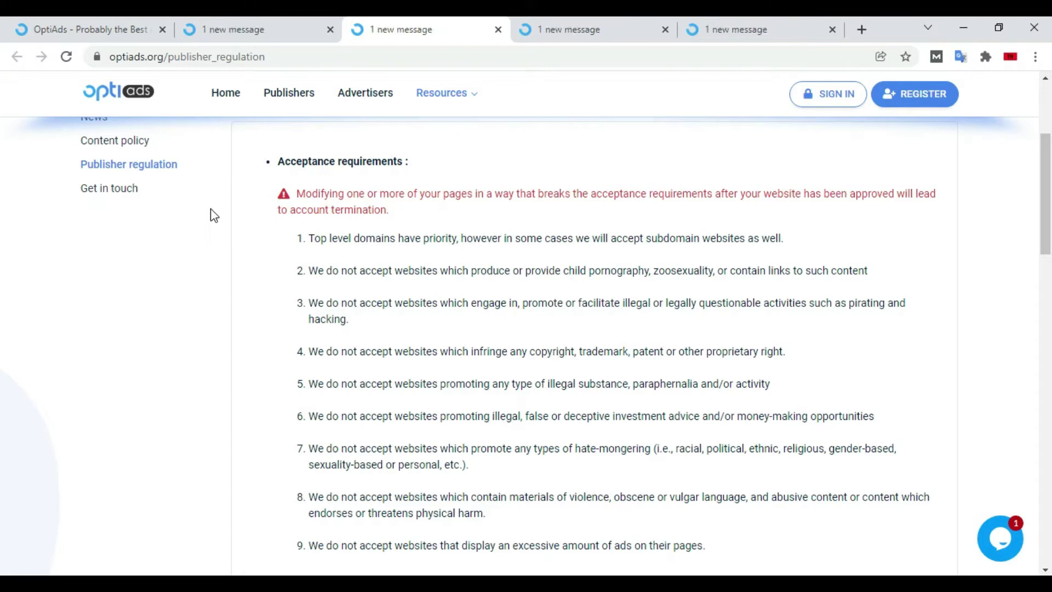
View the F.A.Q page and return to the OptiAds home page.
click(239, 26)
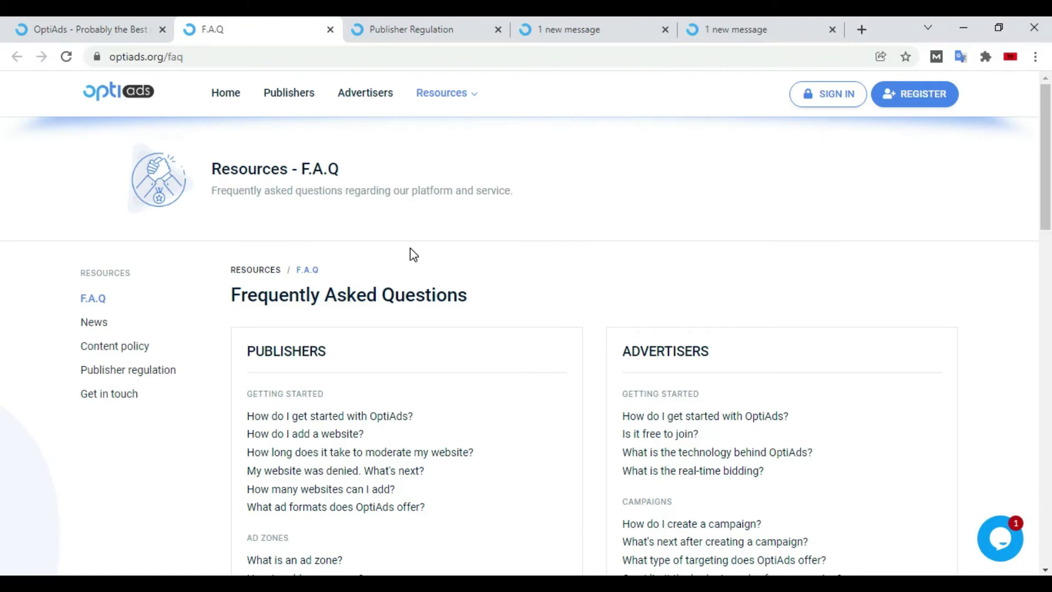
click(83, 18)
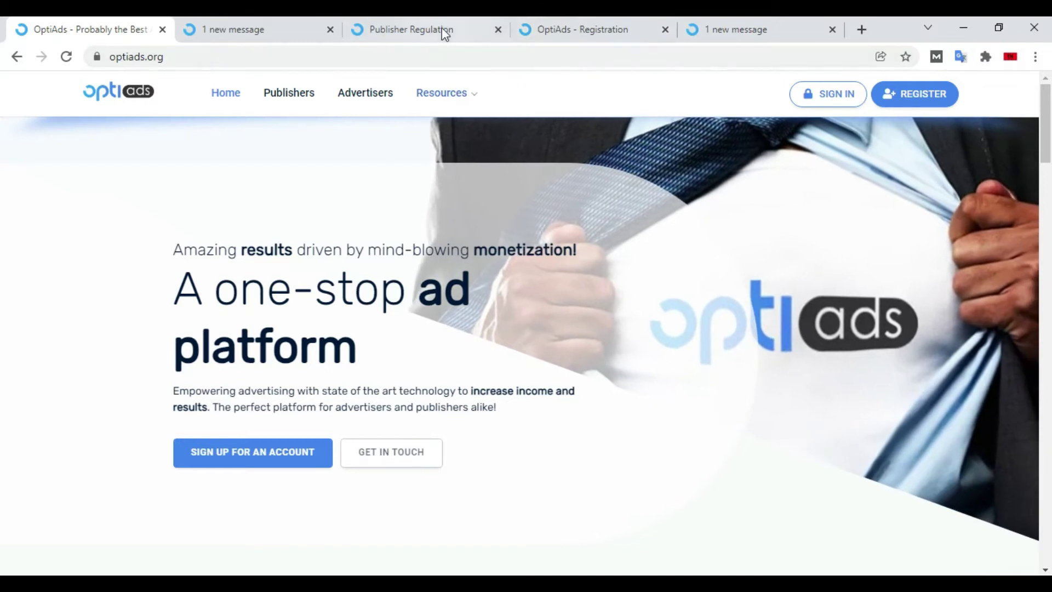
Set the IM network to WhatsApp on the account registration form and look through its remaining fields.
click(574, 27)
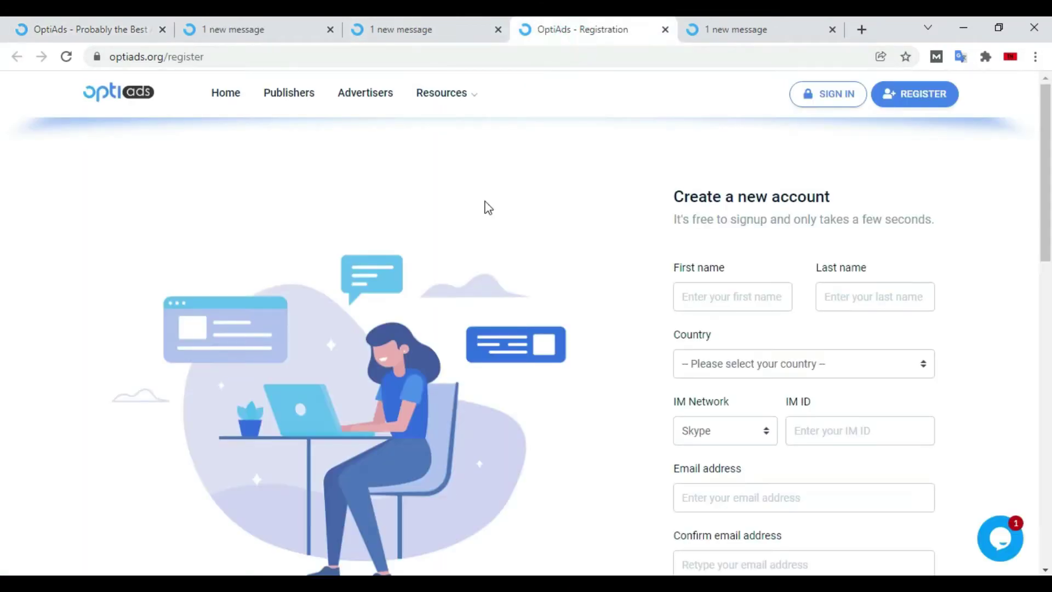
scroll(602, 208, down, 1)
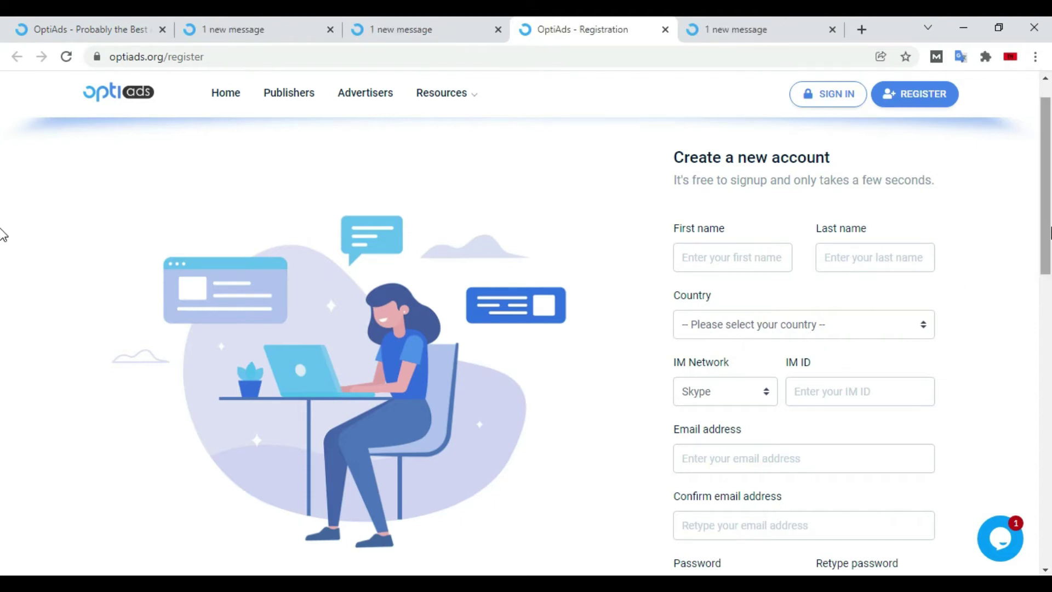
scroll(3, 257, down, 3)
click(706, 235)
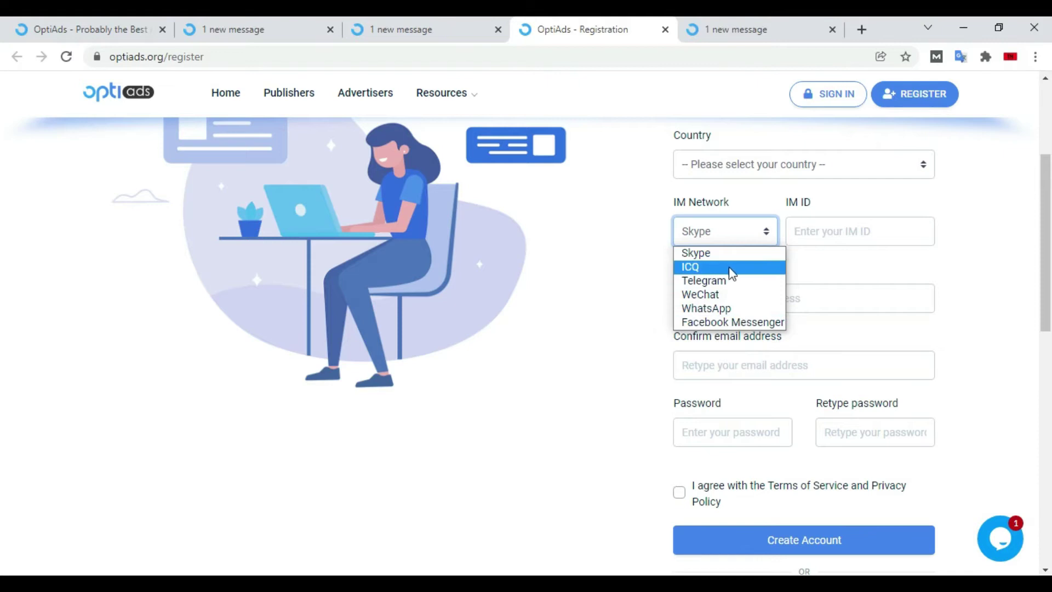
click(712, 308)
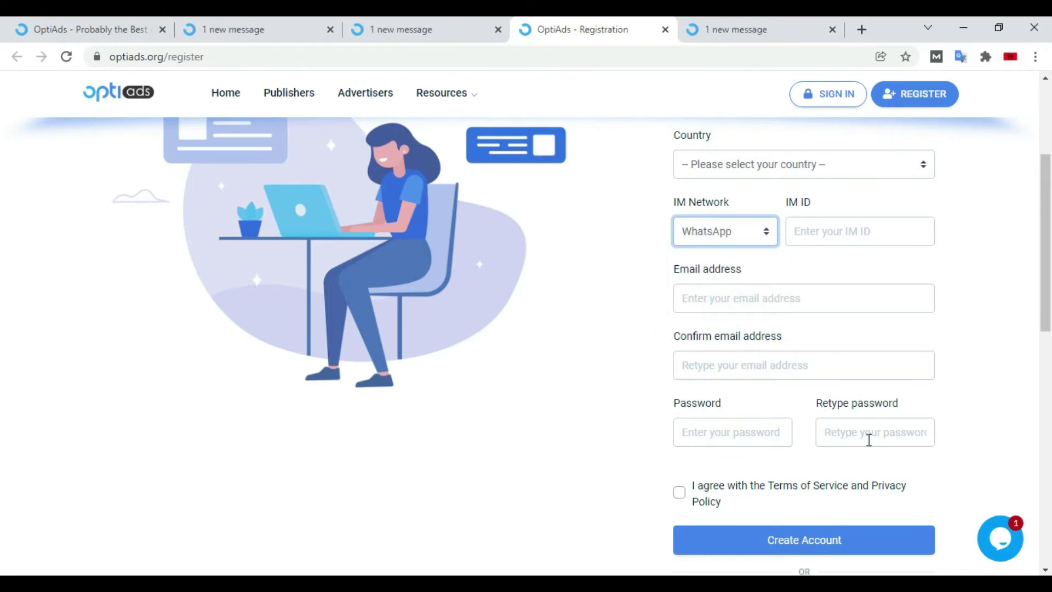
scroll(3, 350, down, 2)
click(683, 404)
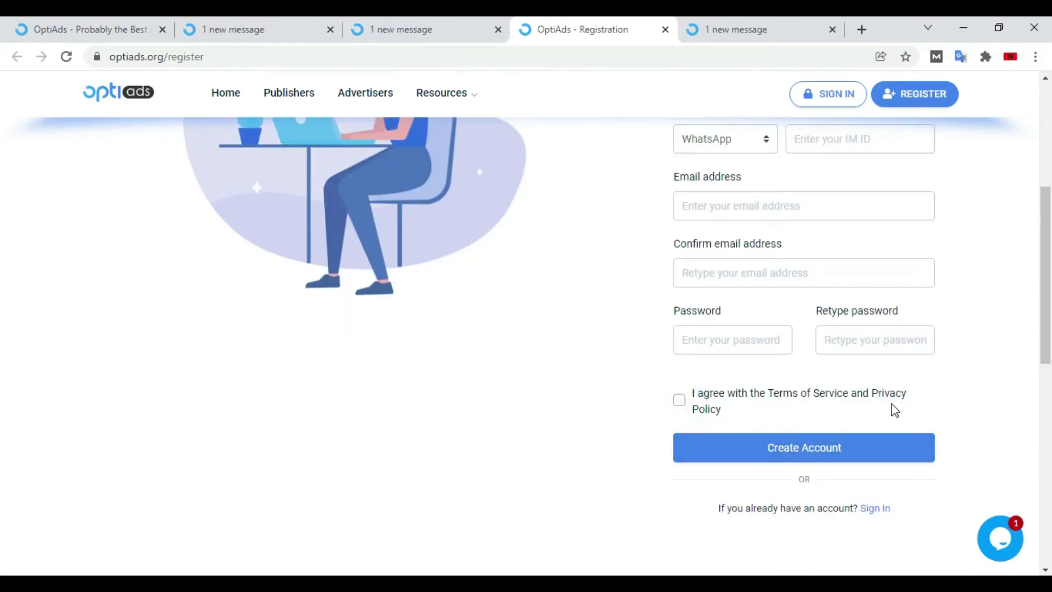
scroll(3, 293, up, 5)
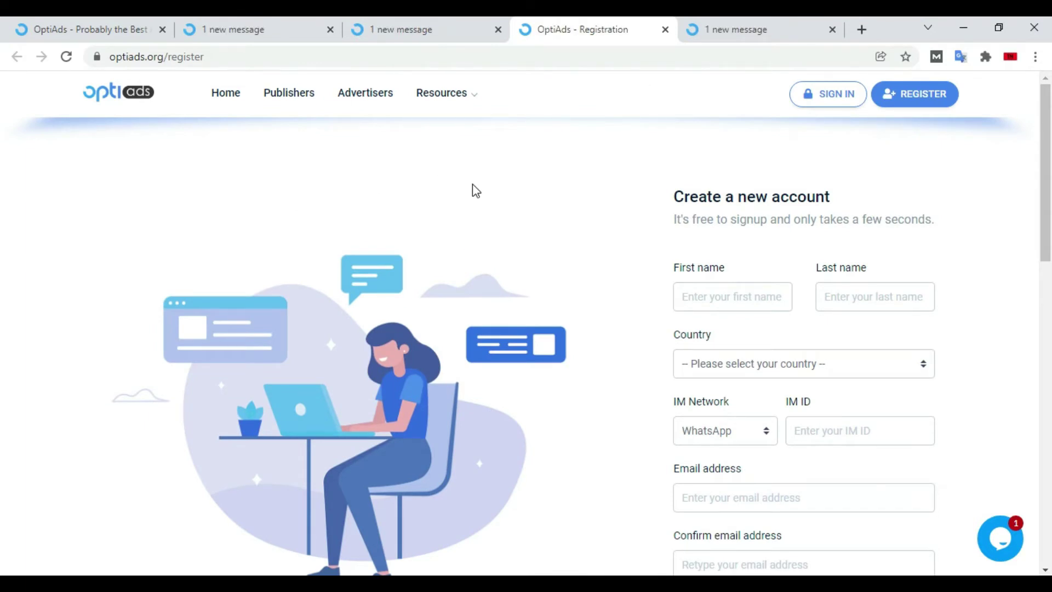
Open the new website form in the member area and try to proceed past the technical details without entering a domain.
click(772, 30)
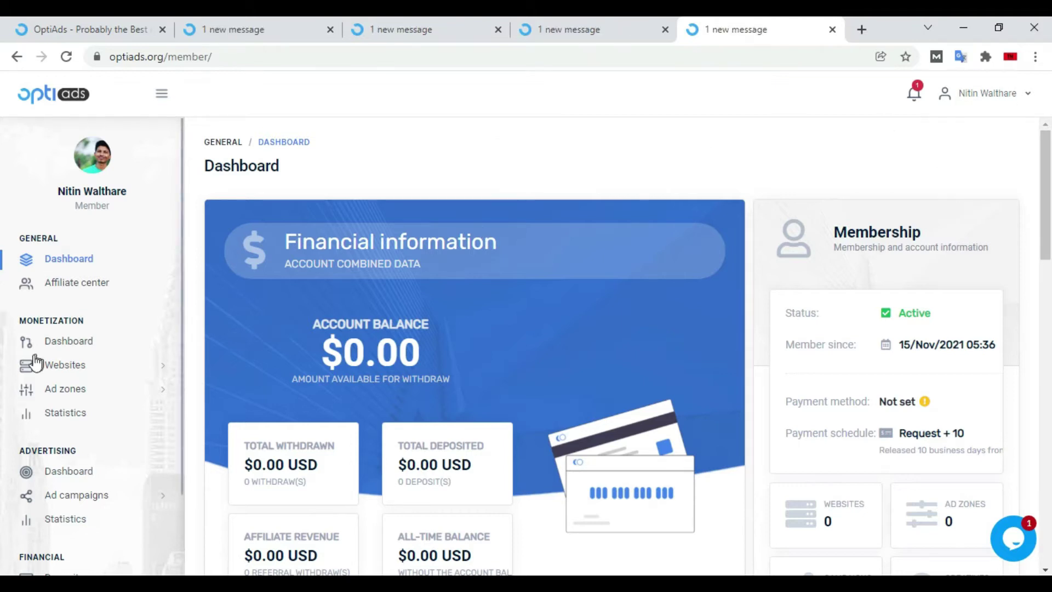
click(78, 367)
click(72, 388)
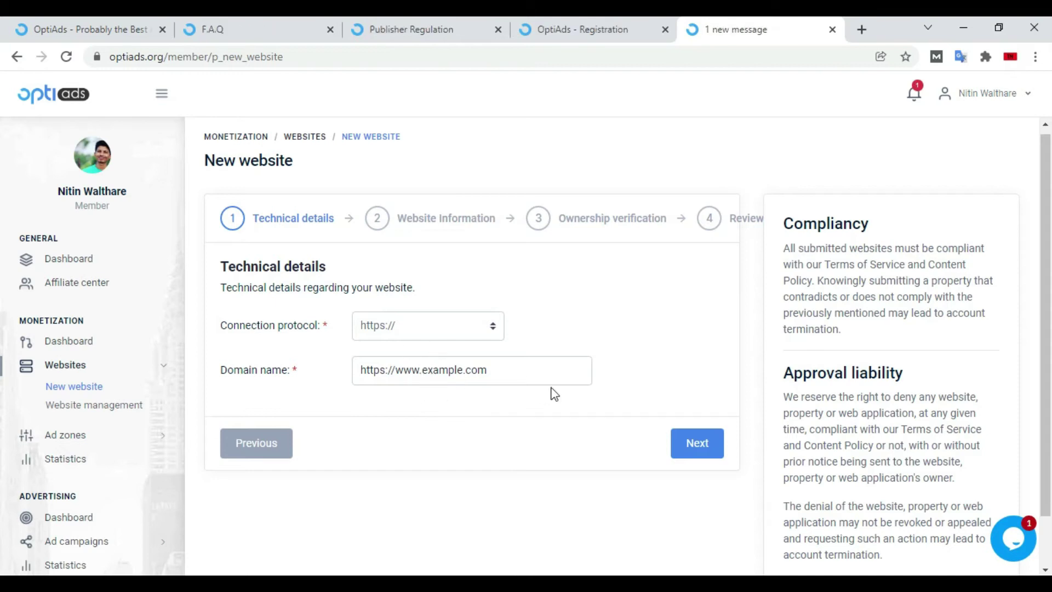
click(688, 447)
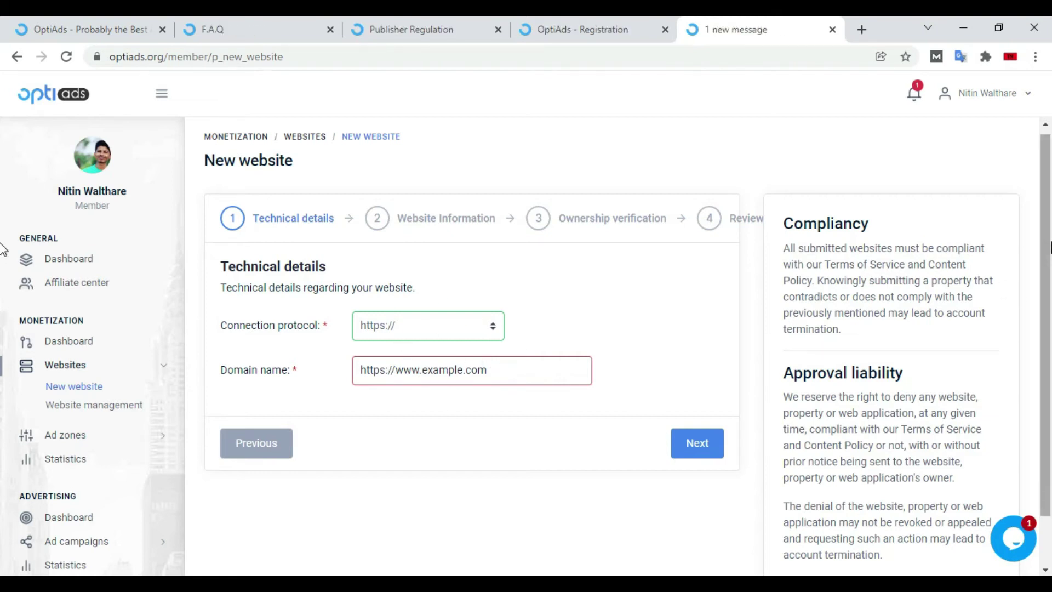
scroll(1049, 248, down, 1)
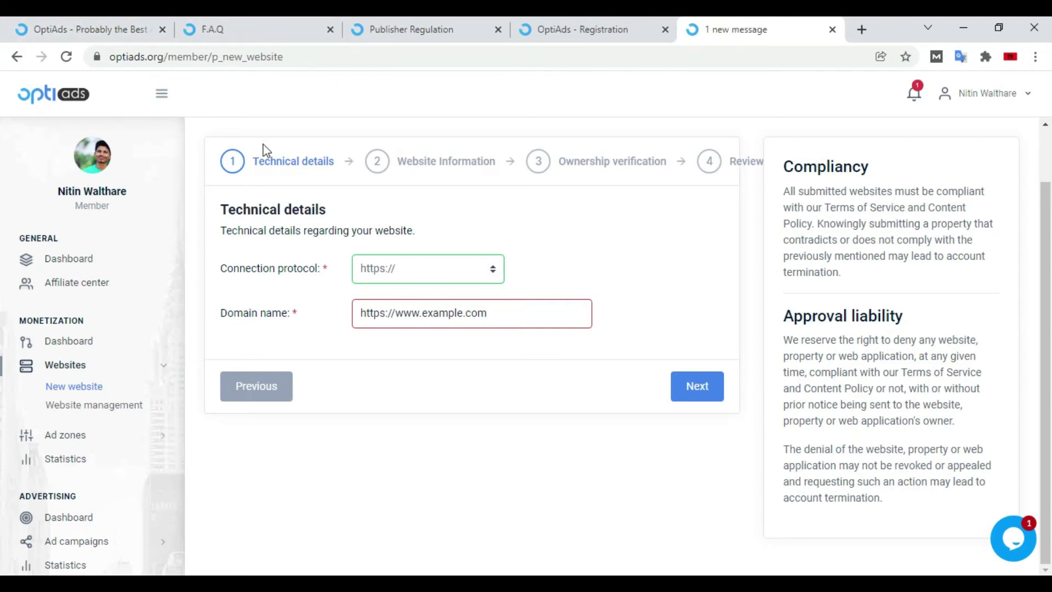
Open the public Publishers page and examine the ad formats, premium features and minimum payout.
click(71, 20)
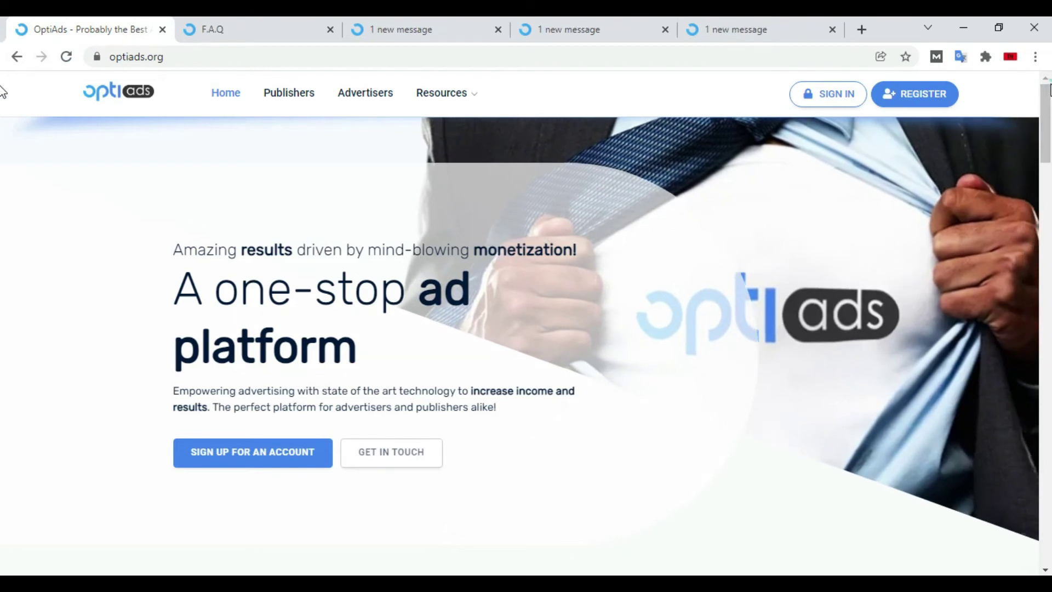
scroll(2, 164, down, 5)
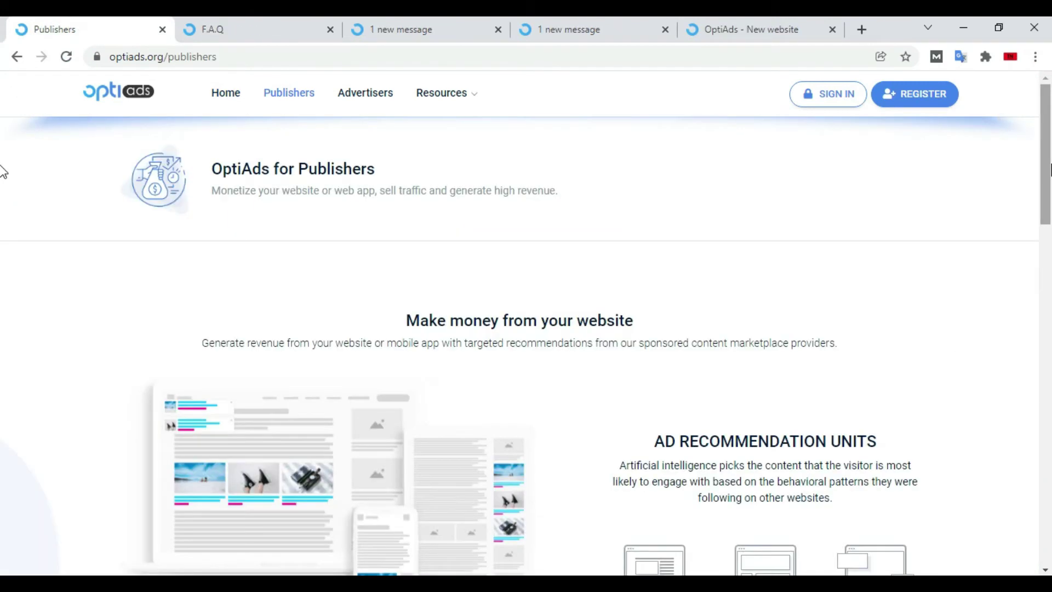
scroll(1, 235, down, 5)
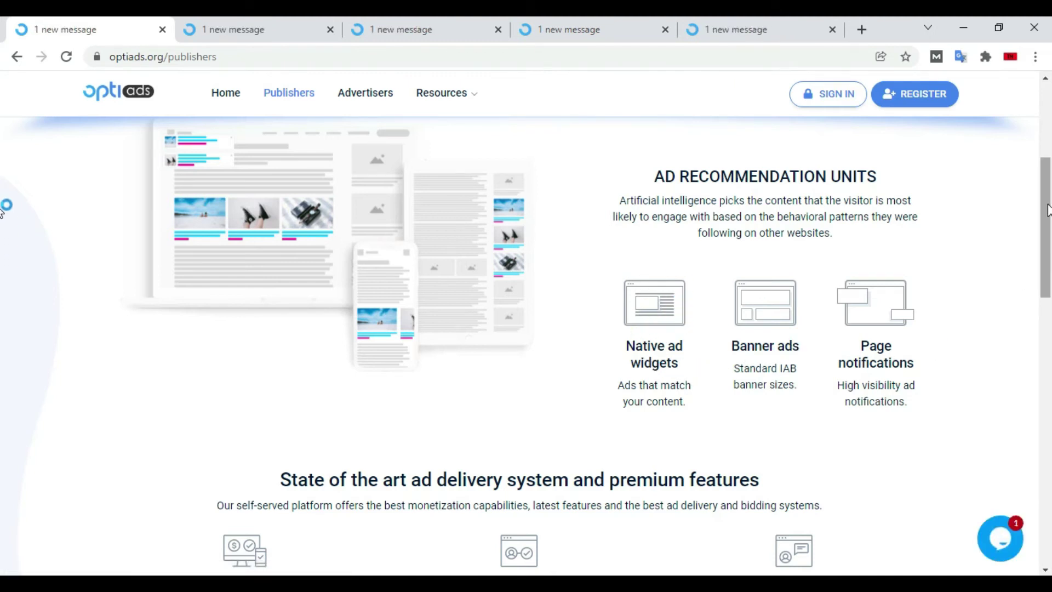
scroll(3, 230, down, 5)
scroll(3, 296, down, 1)
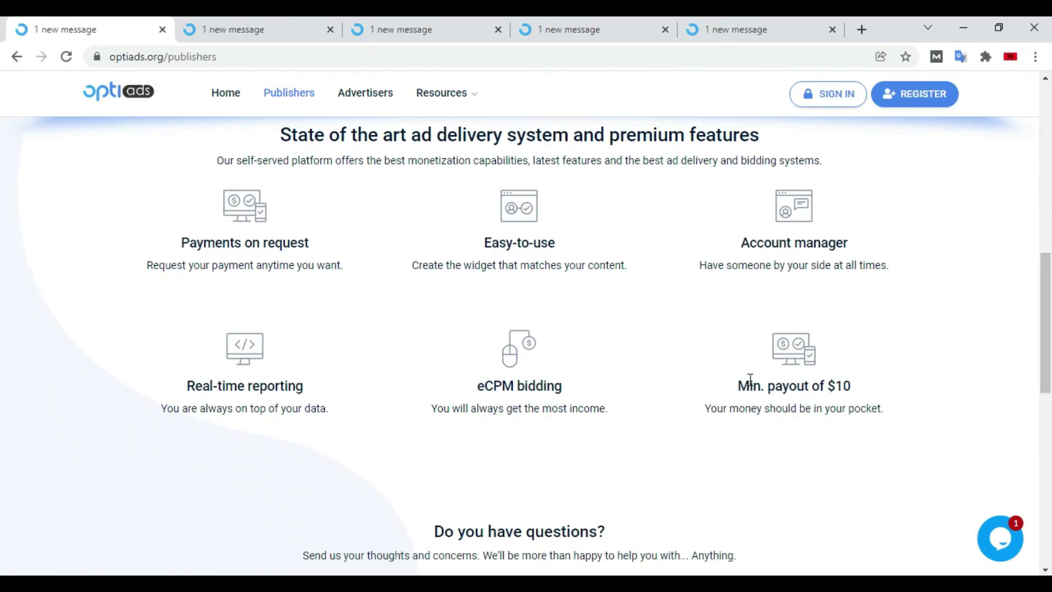
drag(736, 387, 871, 387)
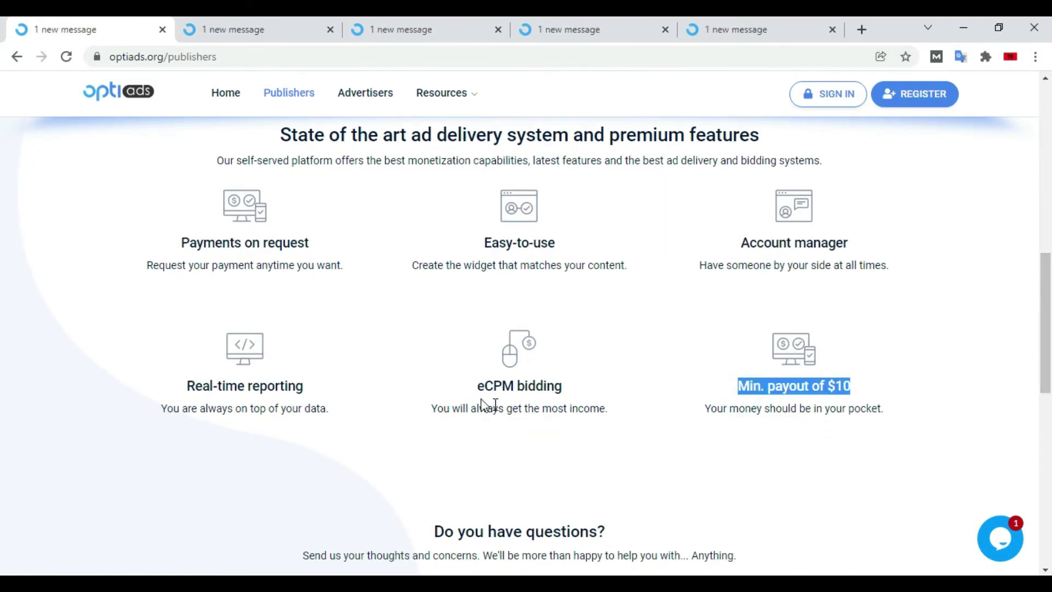
click(535, 394)
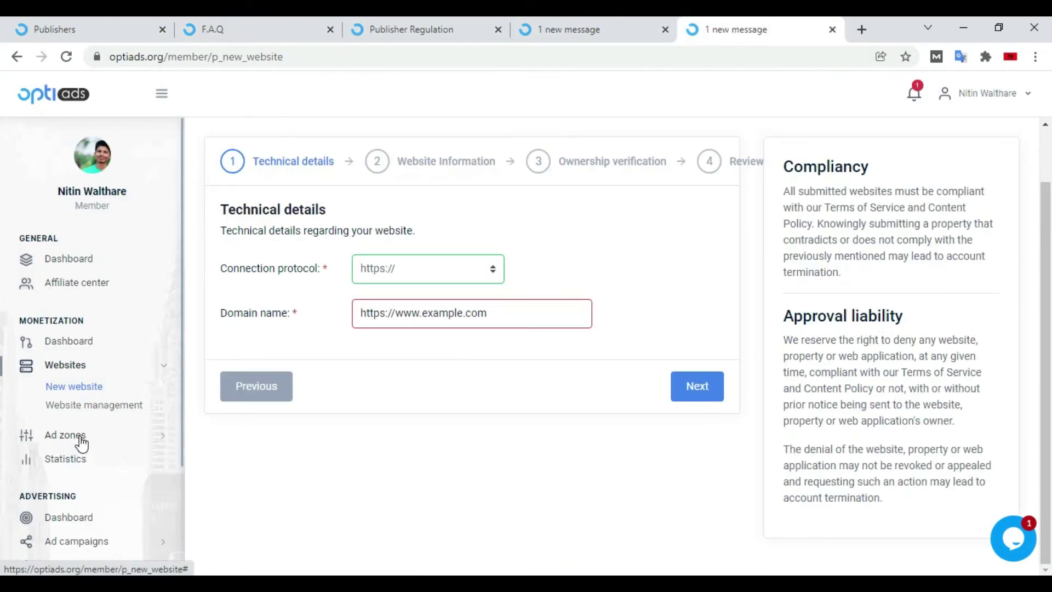
Open ad zone management in the member area and start creating a native ad zone.
click(81, 438)
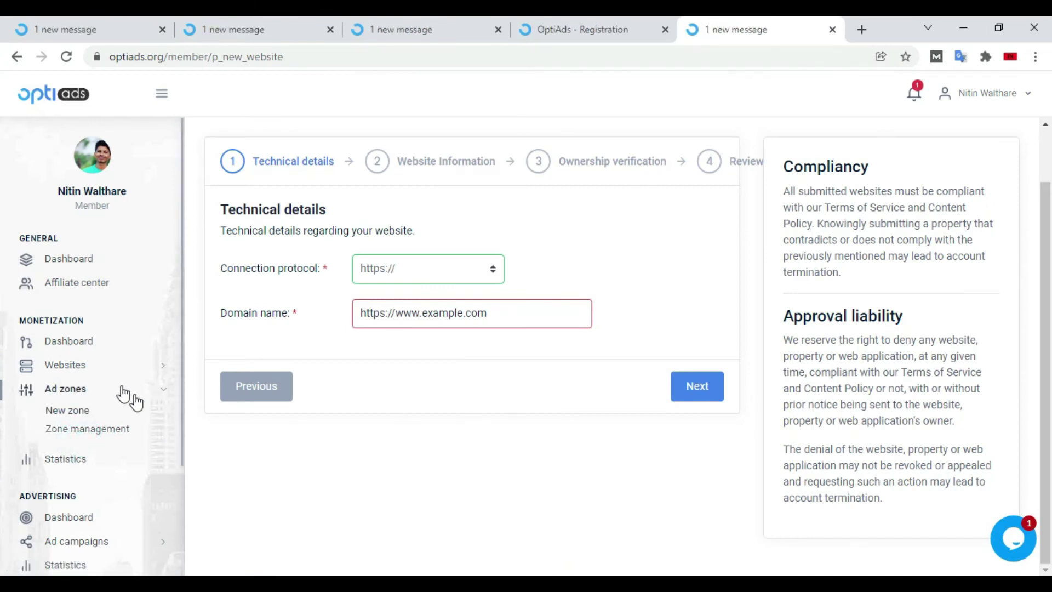
click(76, 432)
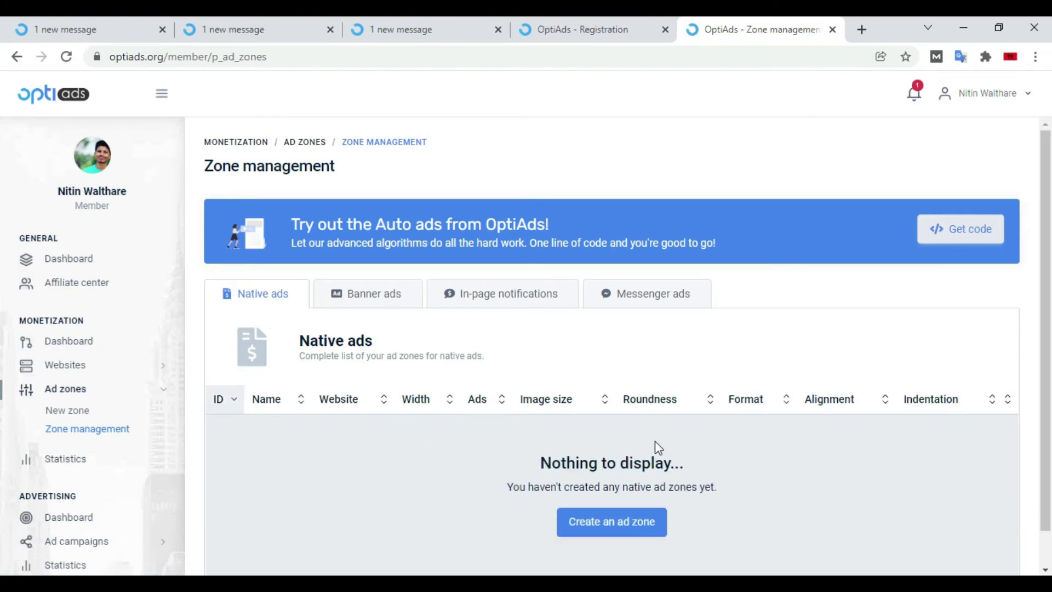
click(620, 530)
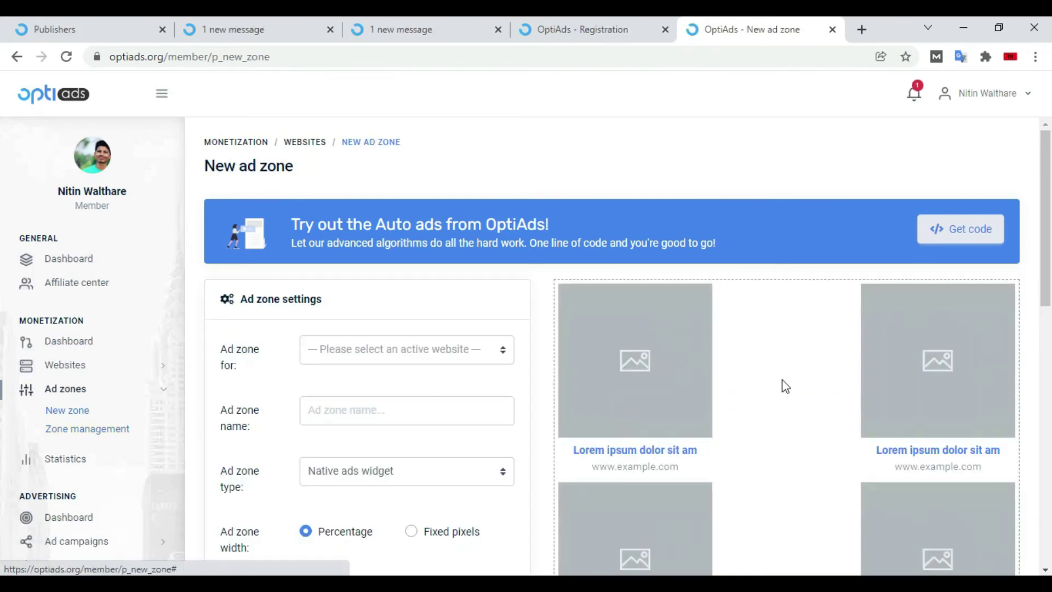
Examine the new ad zone form's website, name and type options, along with its width, image and layout settings.
click(390, 357)
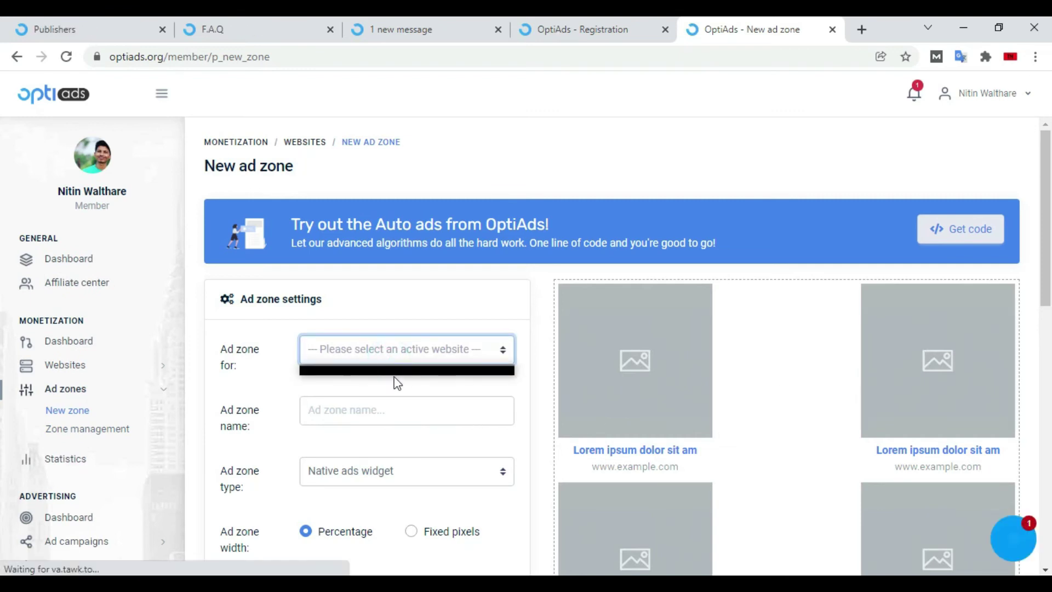
click(514, 318)
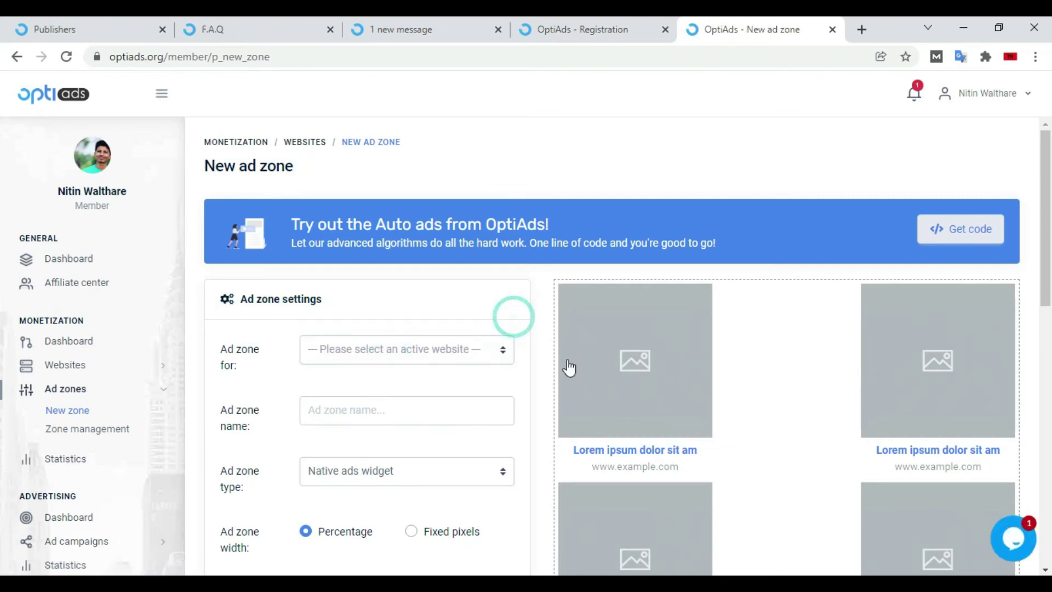
click(369, 412)
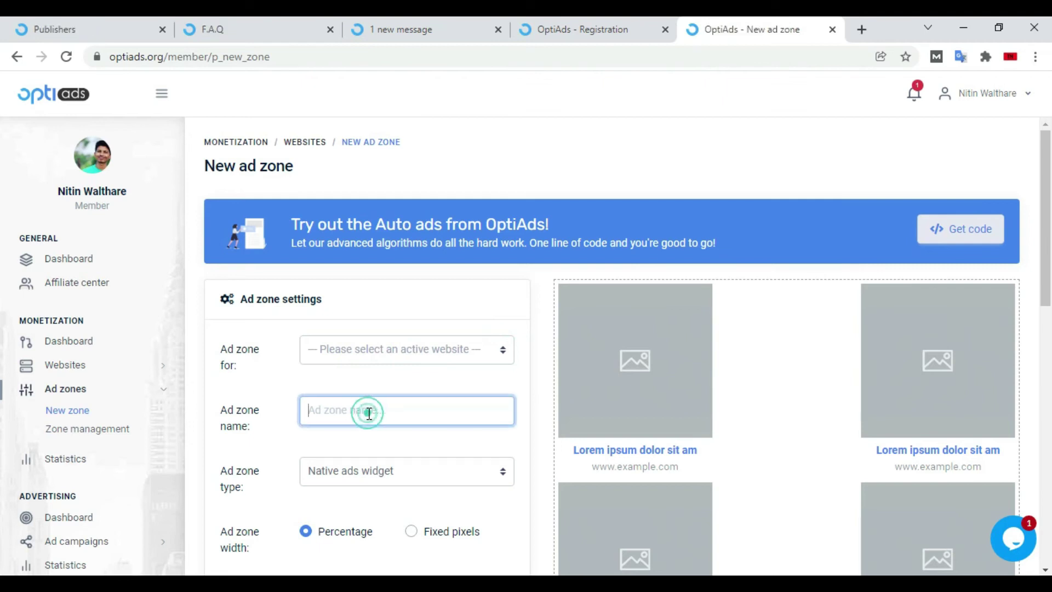
click(389, 470)
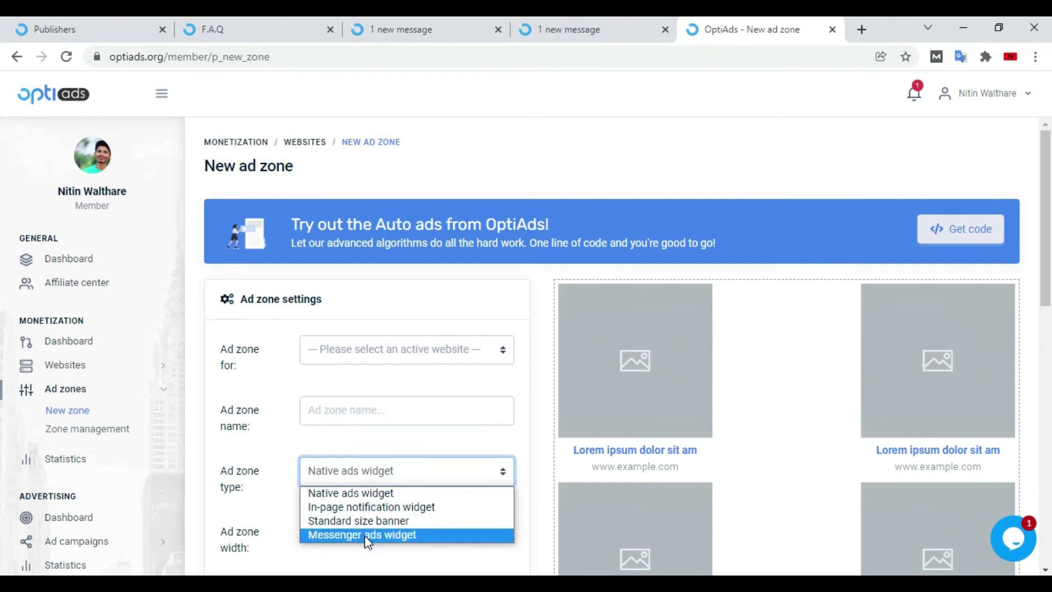
click(439, 428)
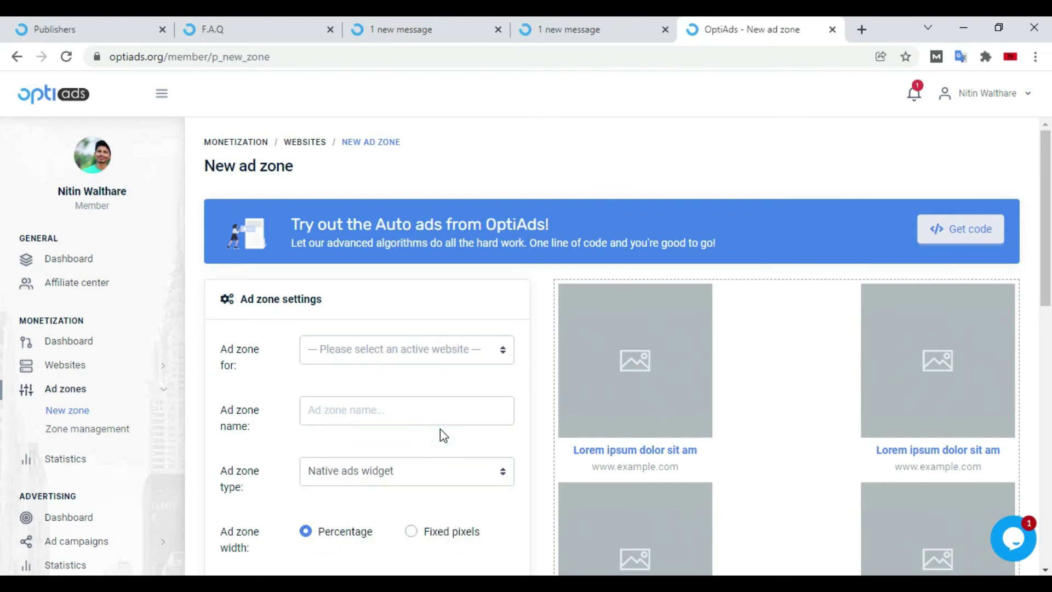
click(1046, 312)
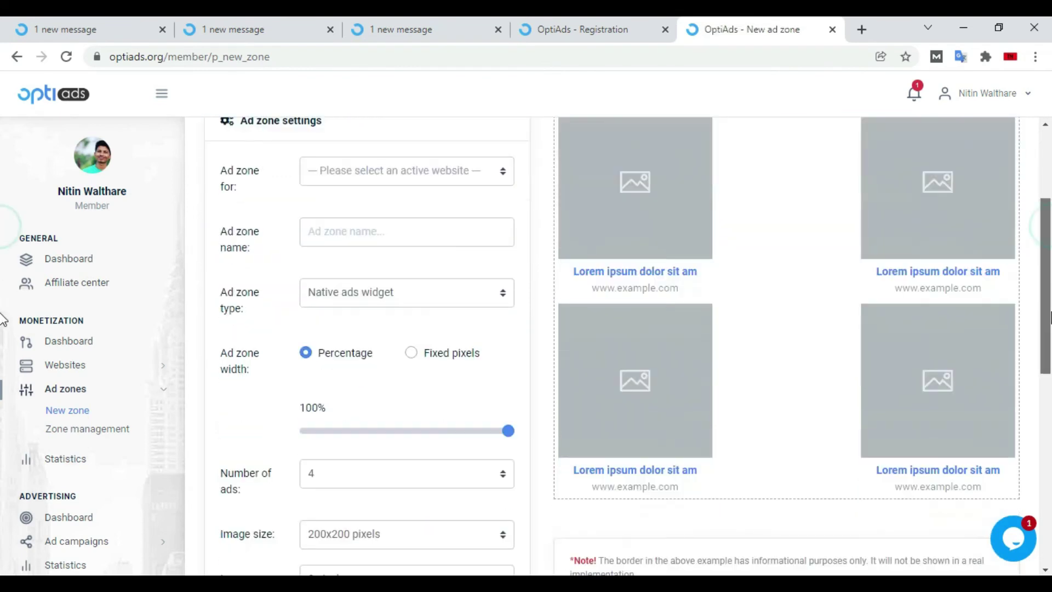
click(1046, 436)
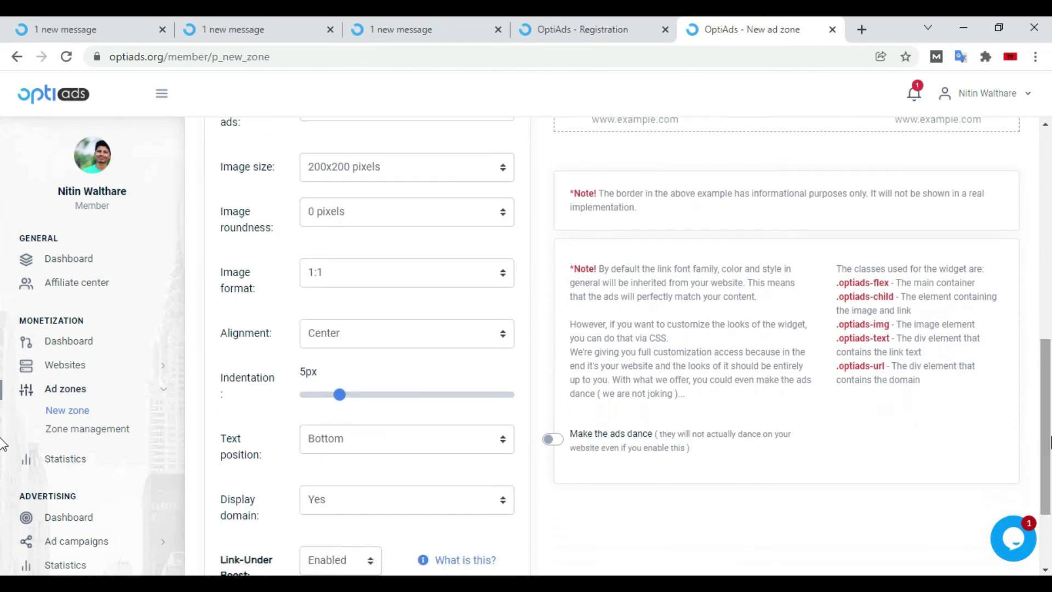
scroll(794, 174, up, 12)
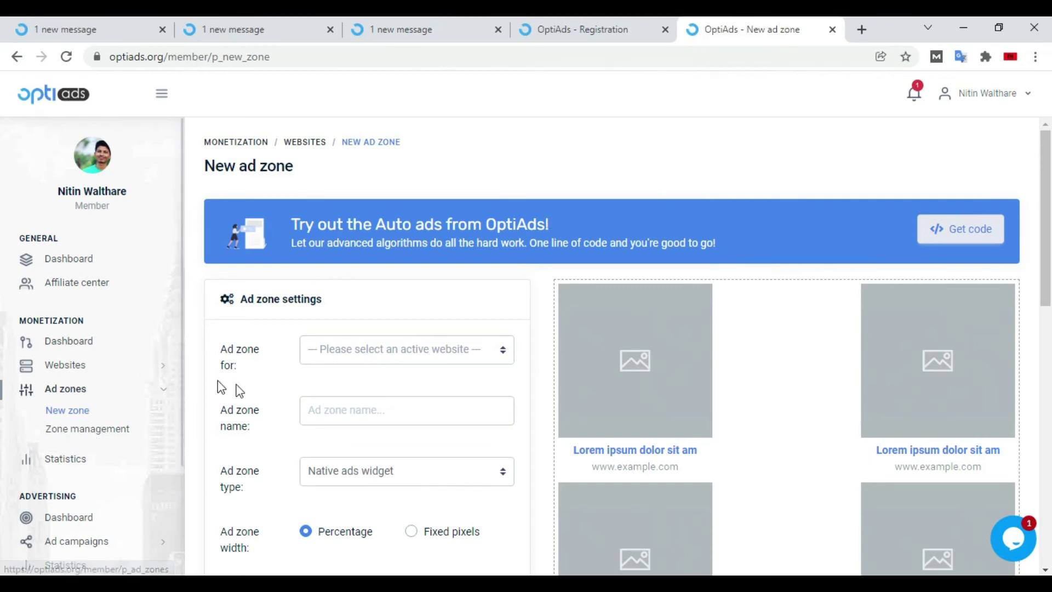
Review the monetization statistics page and the general dashboard's financial and membership information.
click(65, 460)
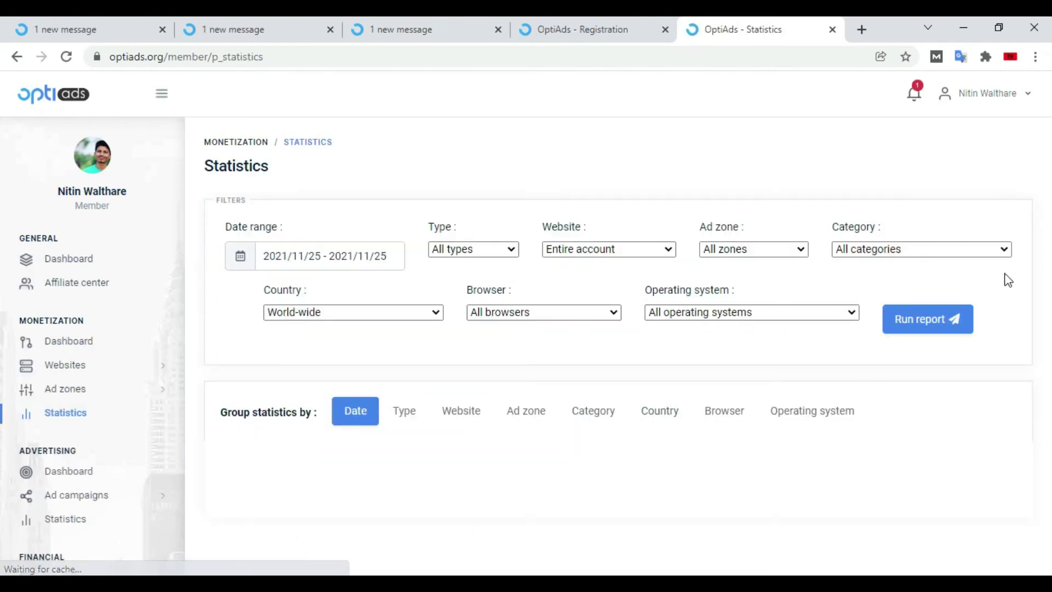
scroll(3, 225, down, 1)
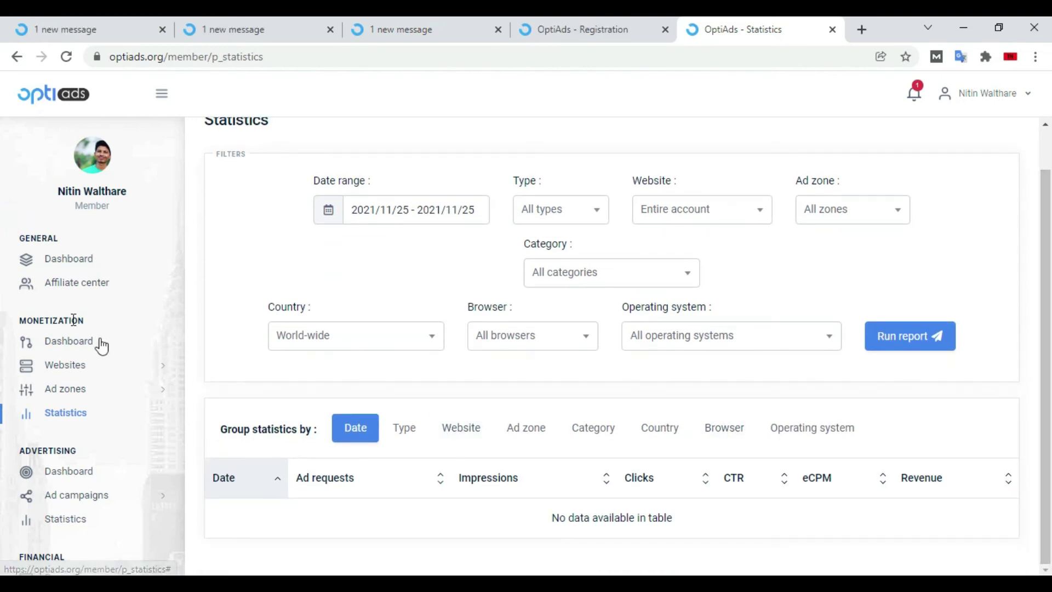
click(105, 264)
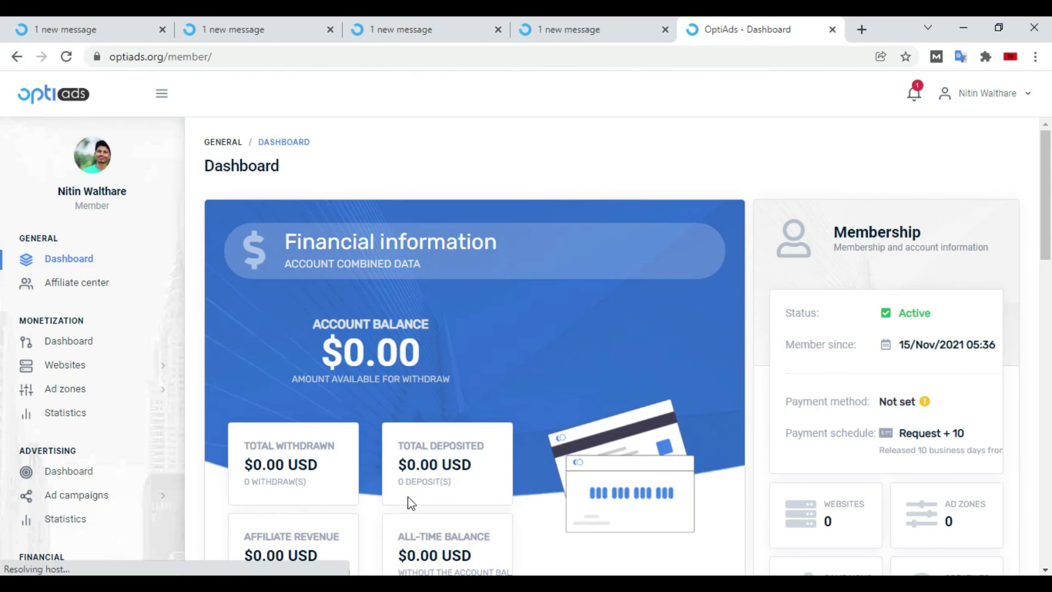
drag(1045, 193, 1045, 196)
drag(1049, 232, 1049, 109)
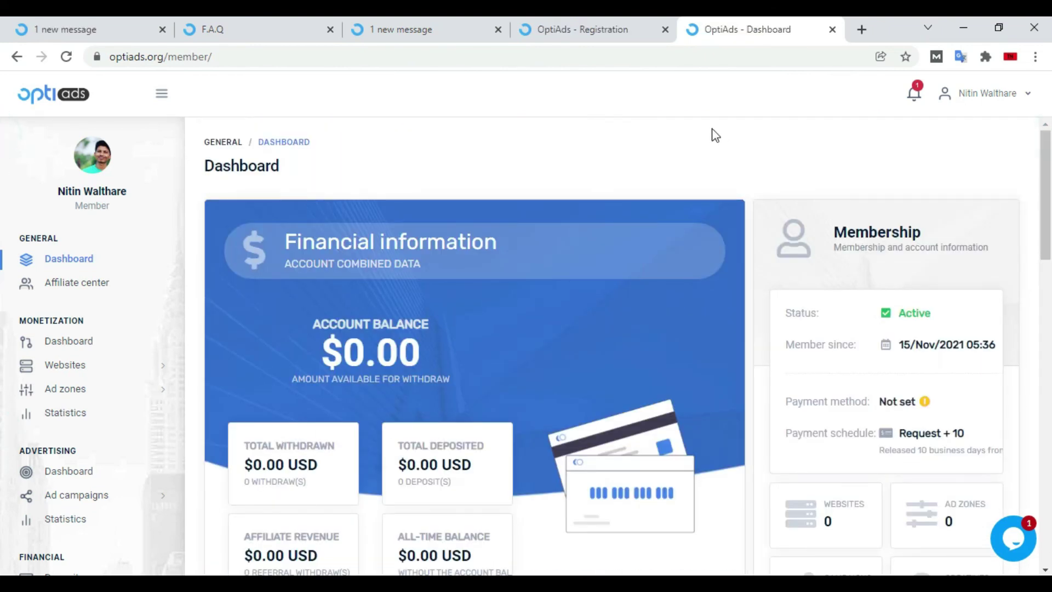